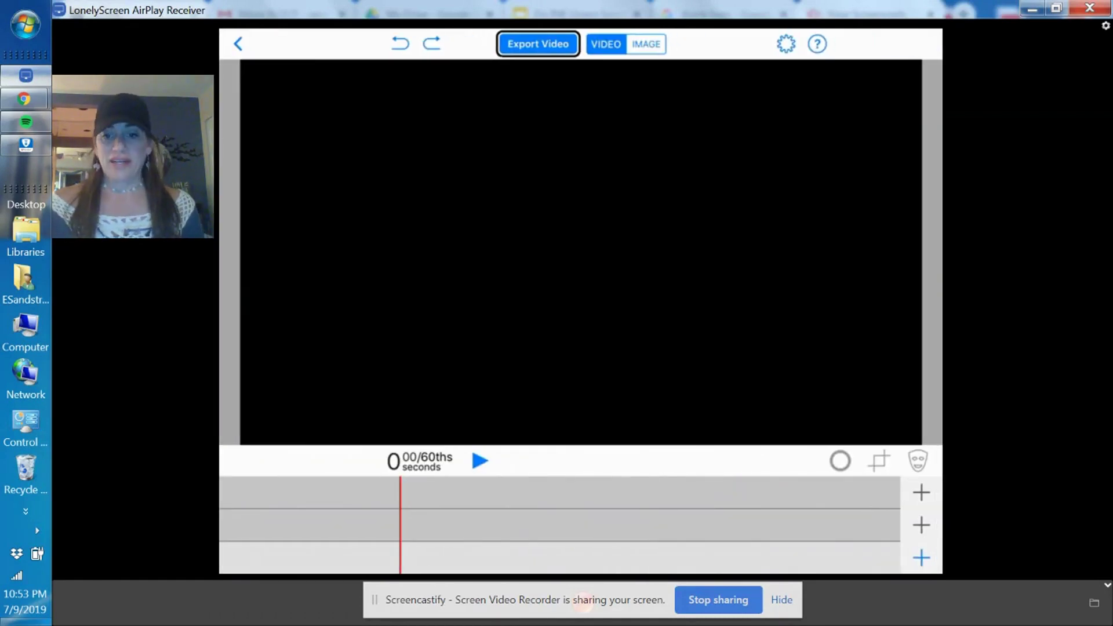
Step: Switch the project to Capture Image mode and bring up the media source panel
left_click(782, 600)
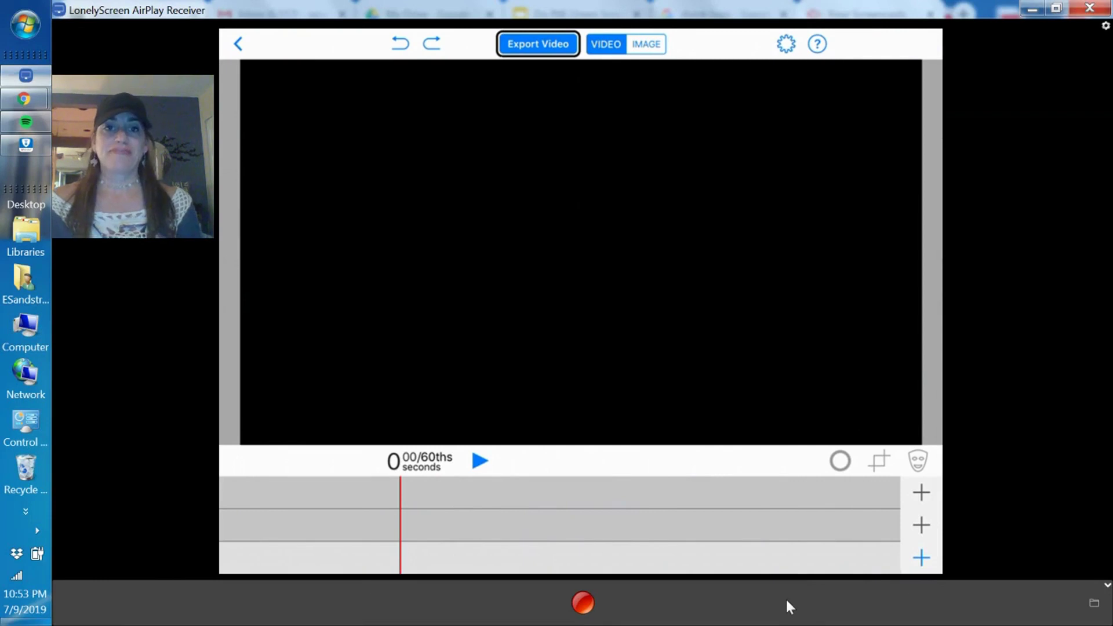
left_click(552, 48)
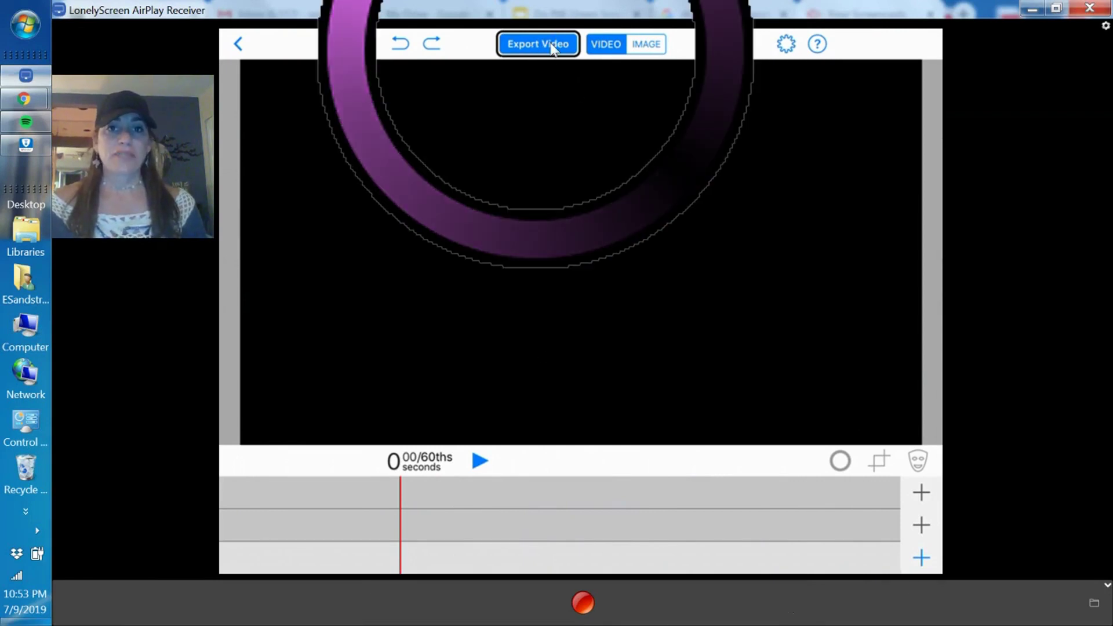
left_click(654, 51)
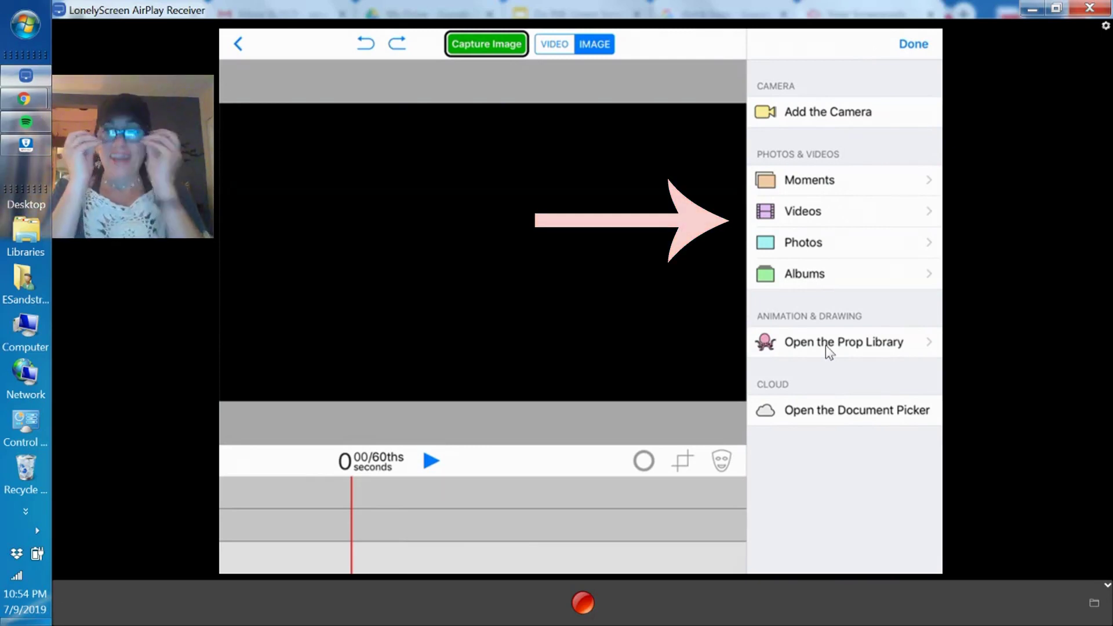
Step: Open the Photos source to pick the green-screen picture of the two people
left_click(812, 253)
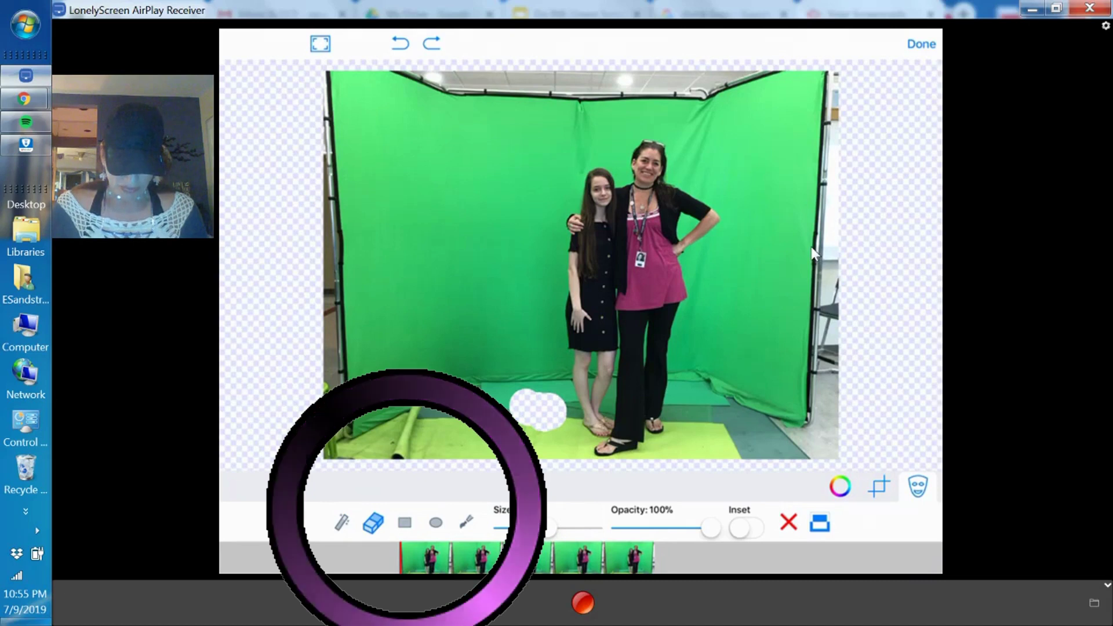
Step: Mask out an enlarged rectangle over the lower-right floor of the green-screen photo
left_click(405, 522)
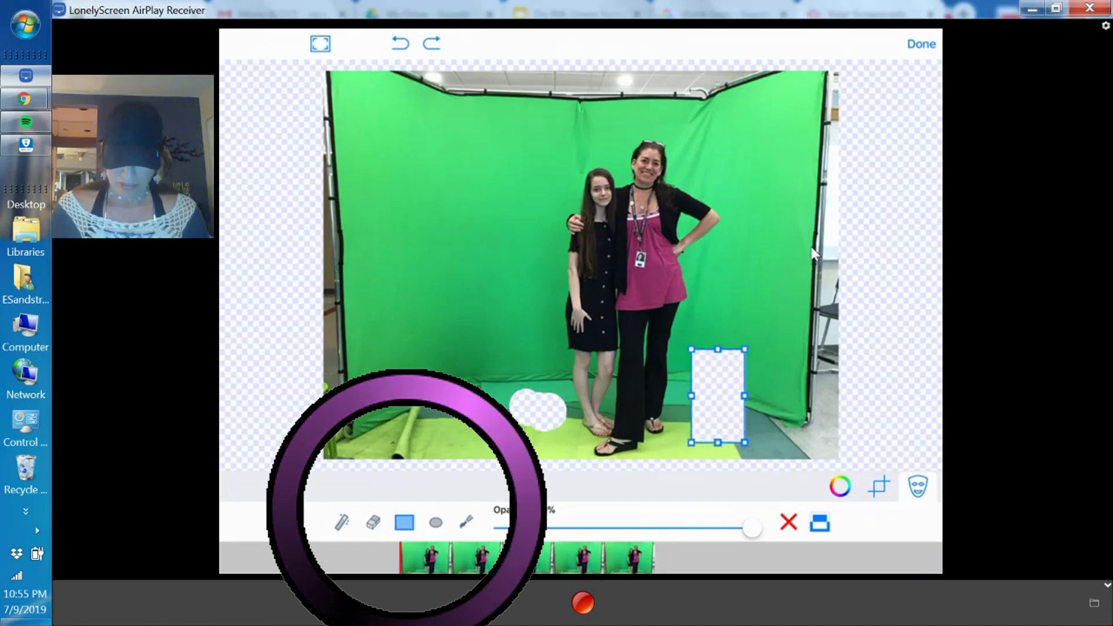
left_click_drag(691, 350, 785, 451)
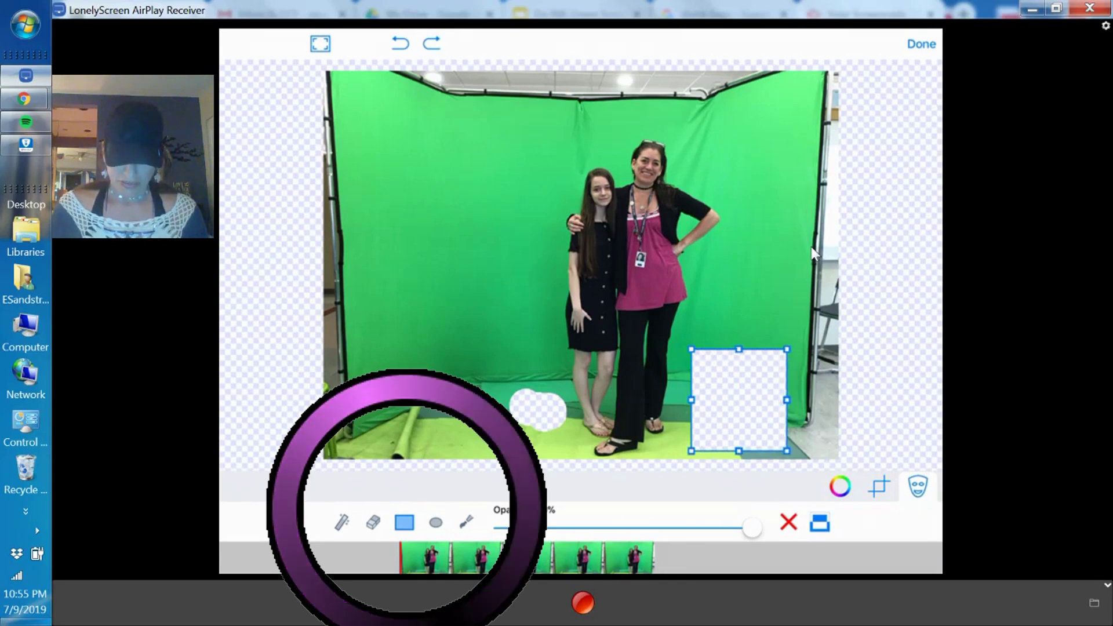
left_click_drag(691, 350, 687, 344)
left_click_drag(687, 397, 676, 396)
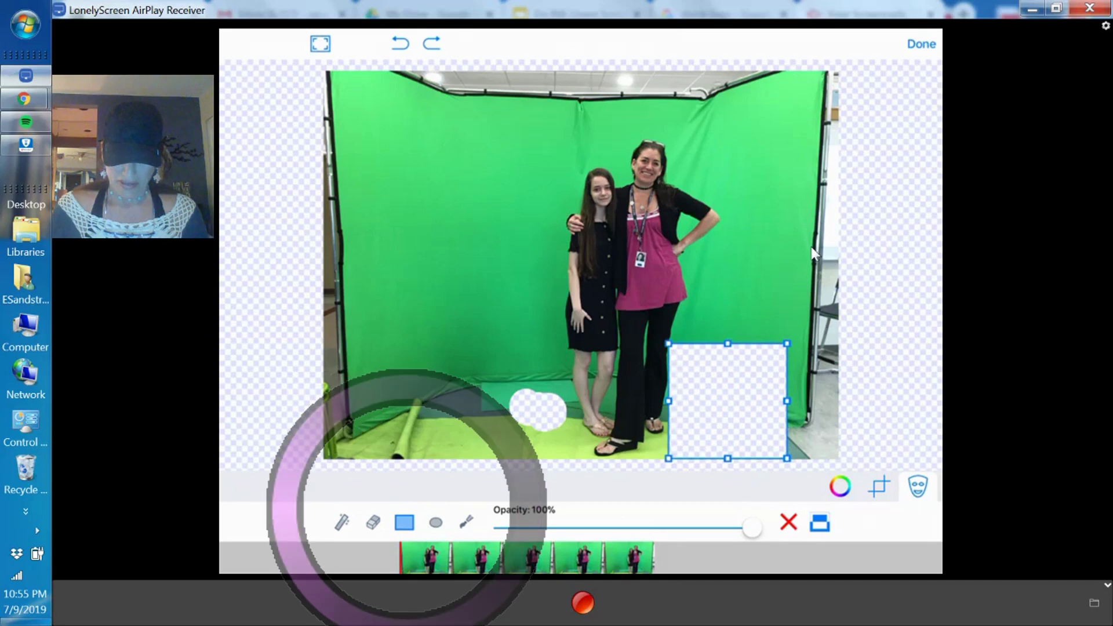
mouse_move(731, 343)
left_mouse_down()
mouse_move(731, 311)
mouse_move(731, 335)
mouse_move(838, 319)
left_mouse_up()
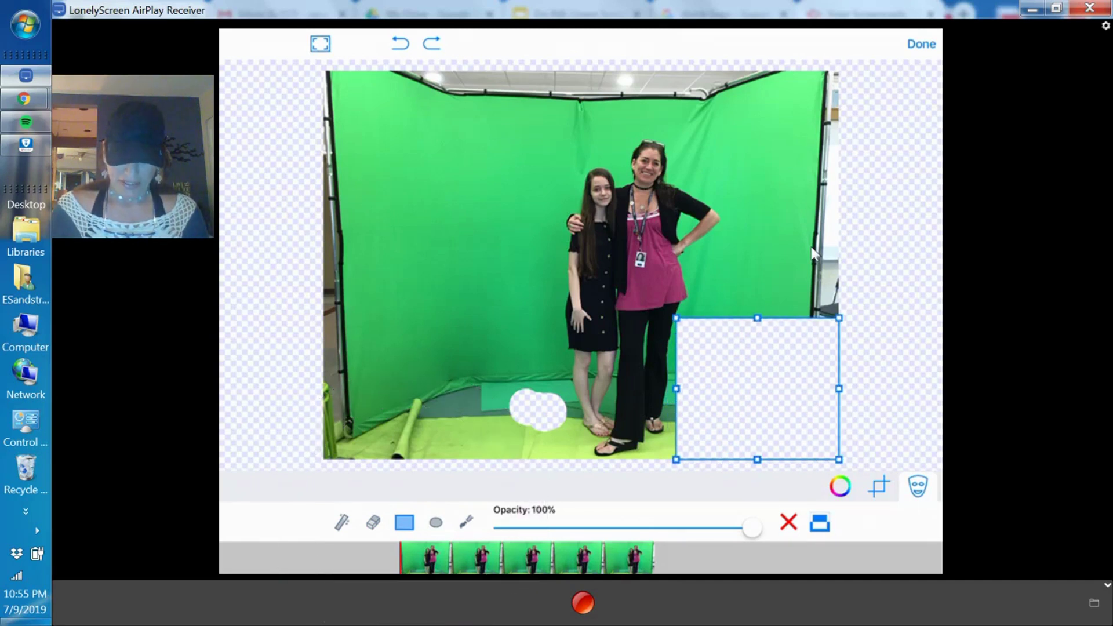
Step: Apply the mask and reopen the people photo's cutout editor in freehand-erase mode
left_click(921, 44)
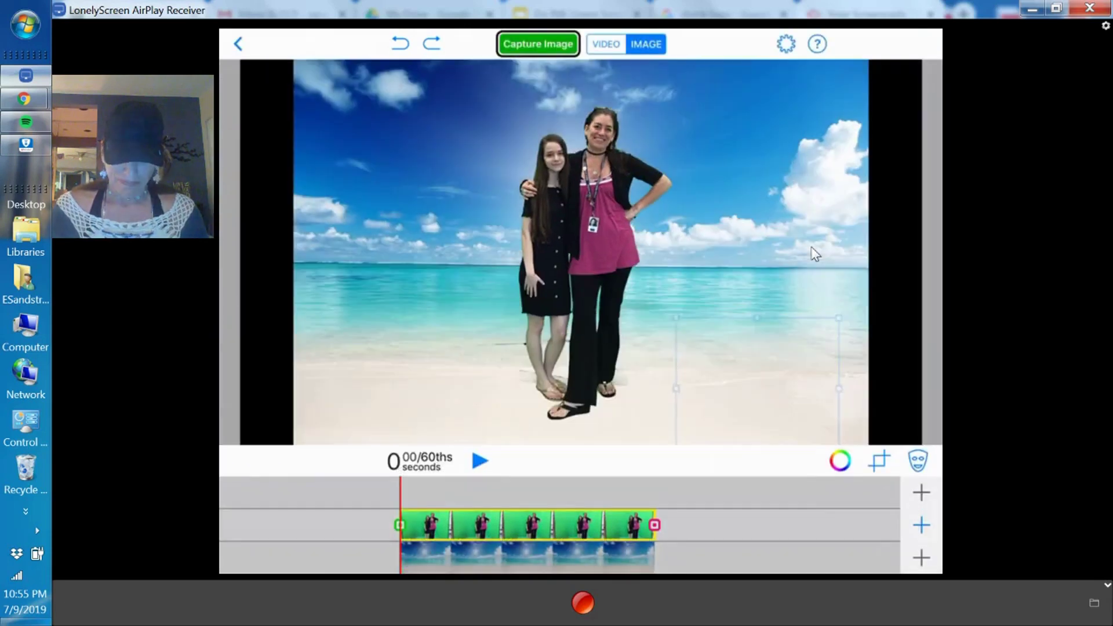
left_click(526, 524)
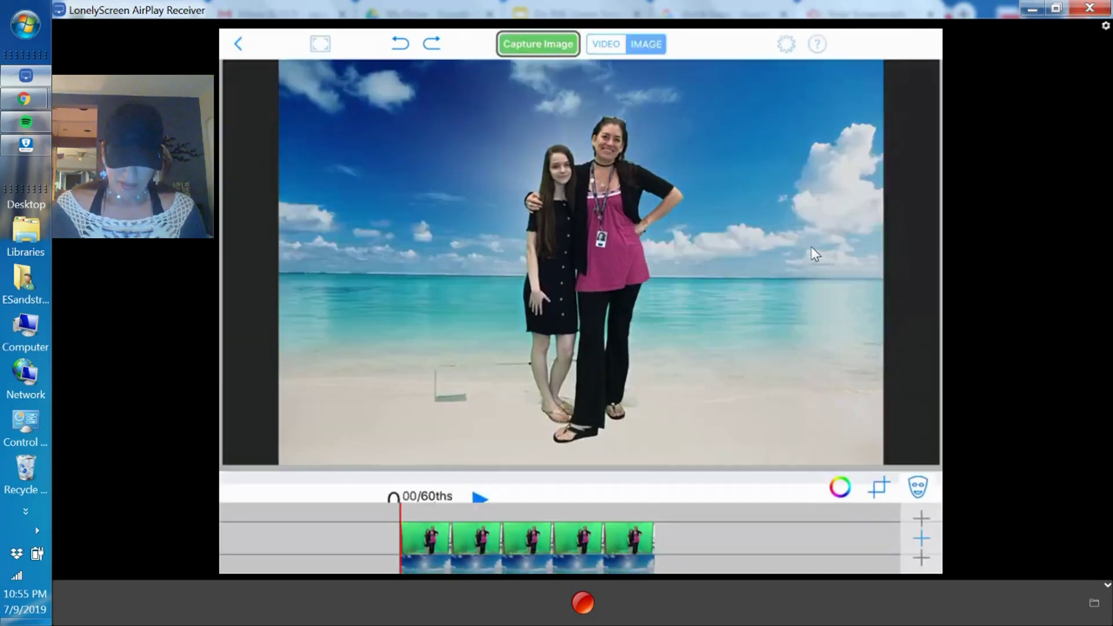
scroll(582, 261, "up", 3)
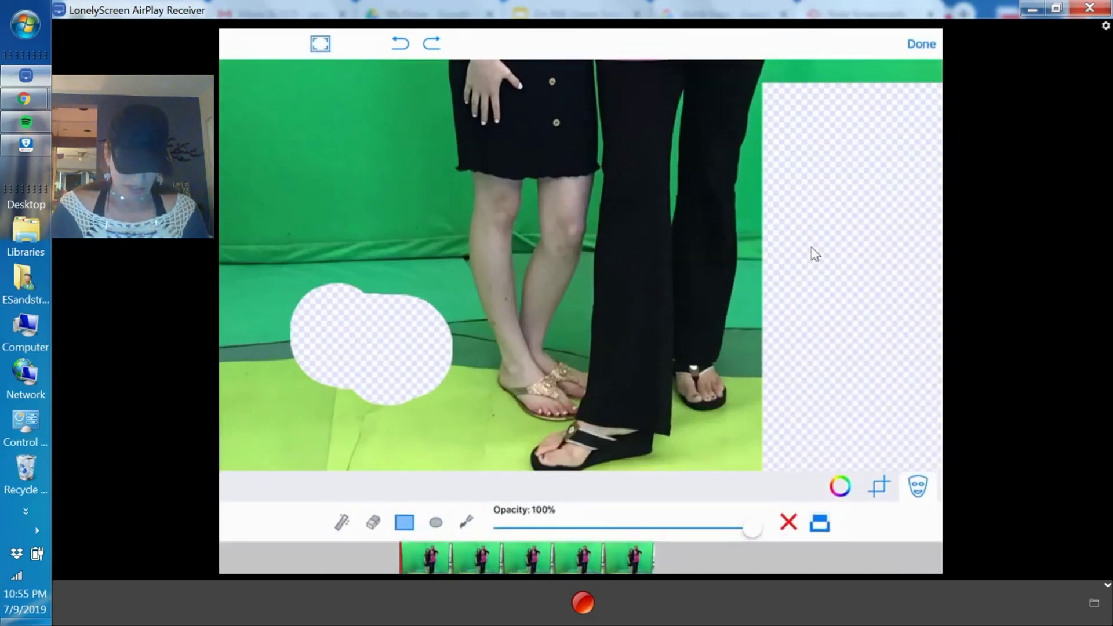
left_click(373, 522)
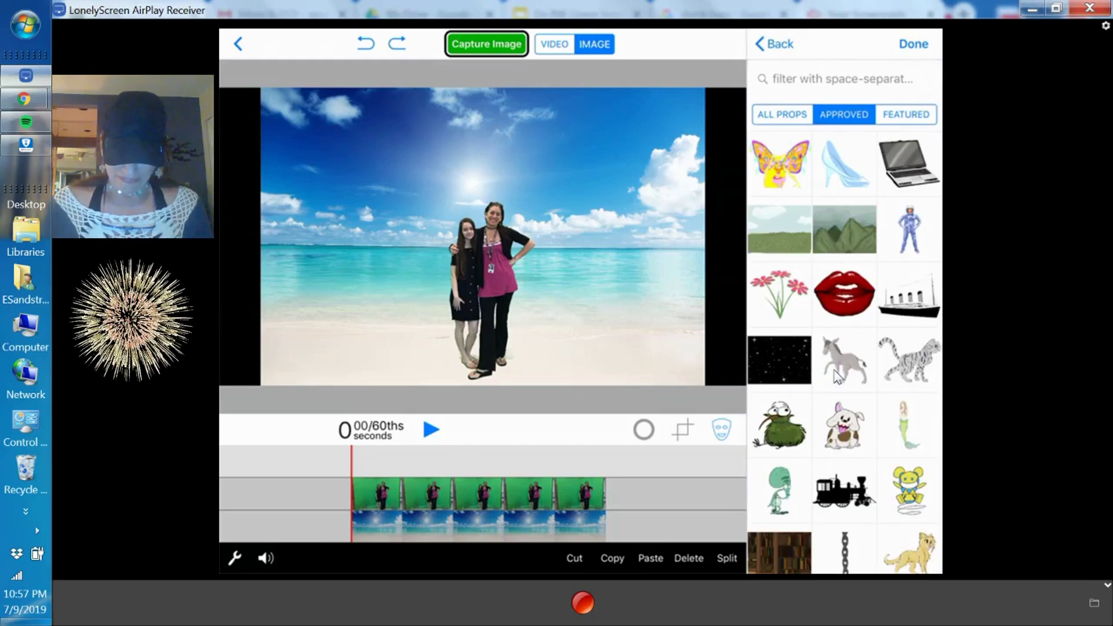
scroll(835, 375, "down", 5)
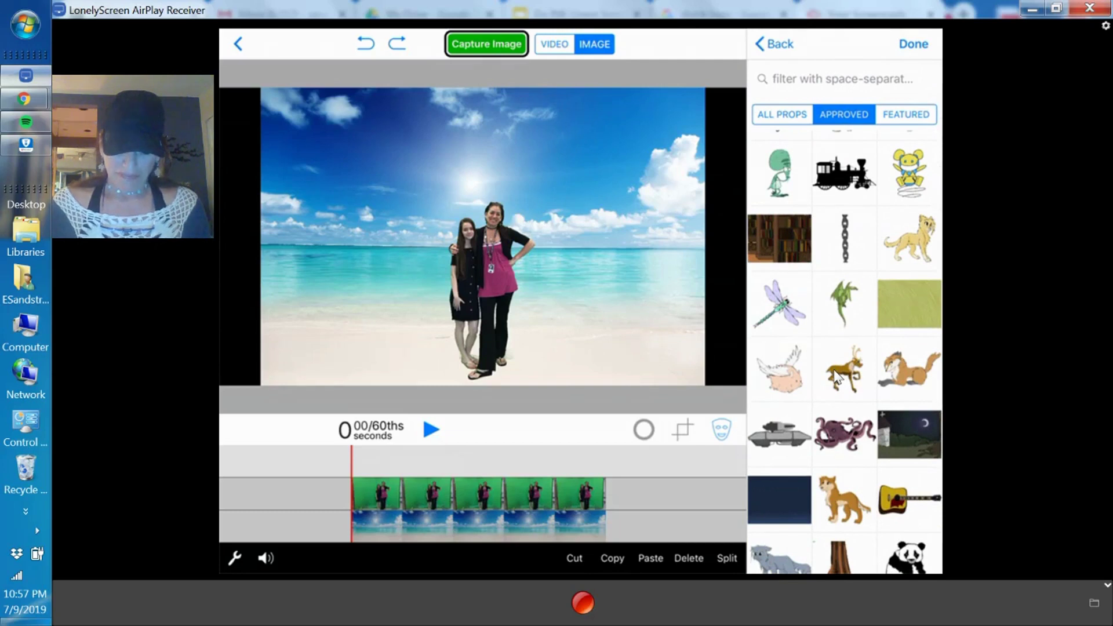
Step: Add a shrunken dragonfly flying from upper left, up to centre, then across right
left_click(780, 302)
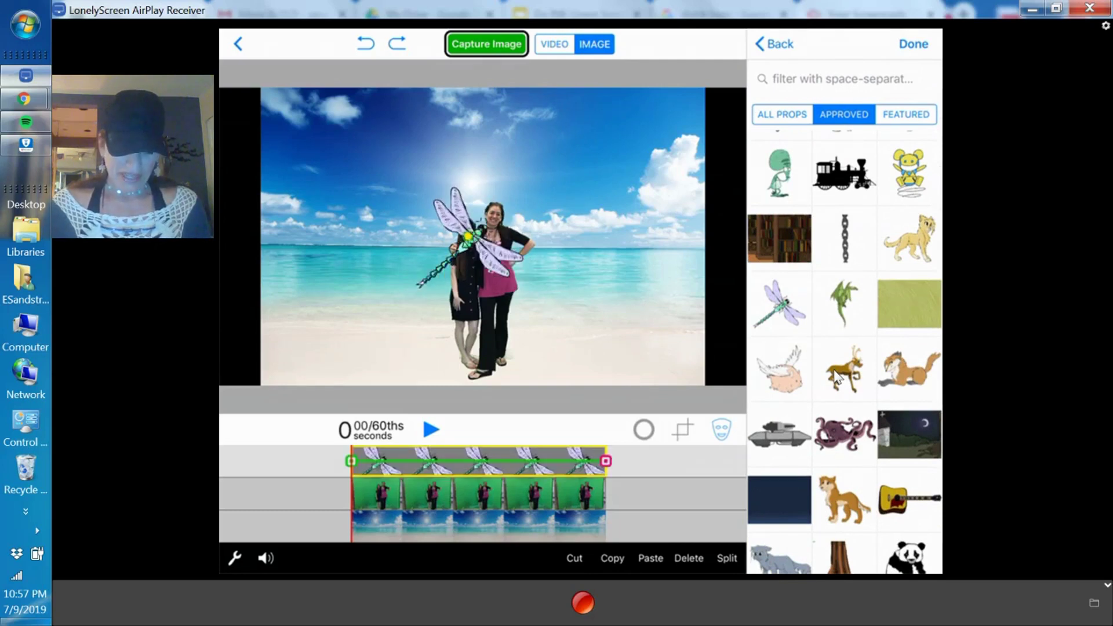
mouse_move(483, 235)
left_mouse_down()
mouse_move(313, 222)
mouse_move(304, 252)
left_mouse_up()
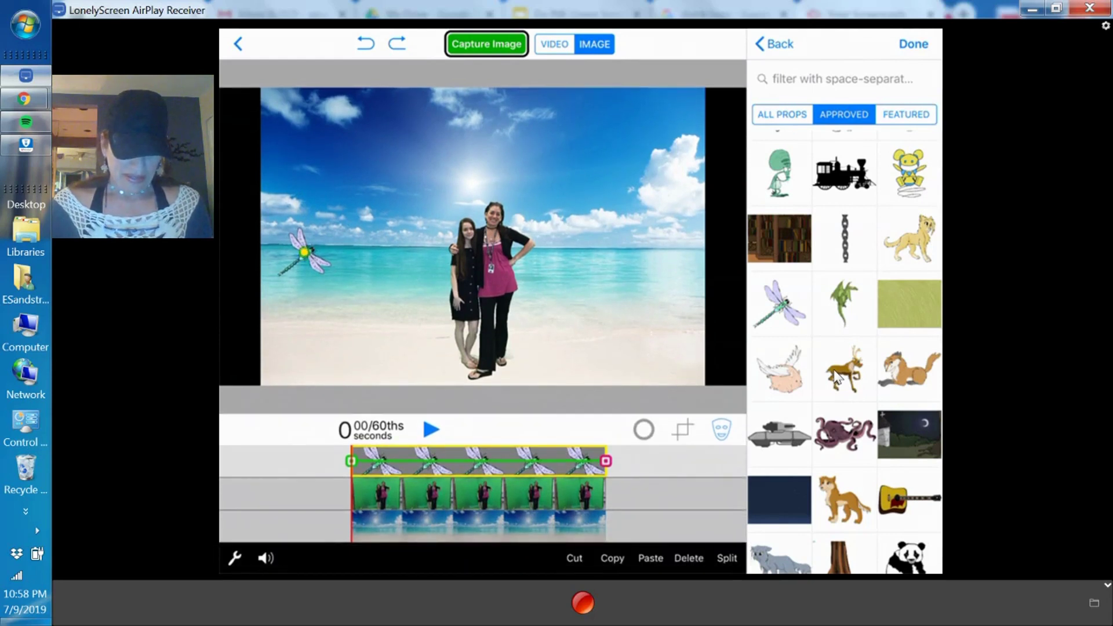
left_click_drag(305, 252, 448, 179)
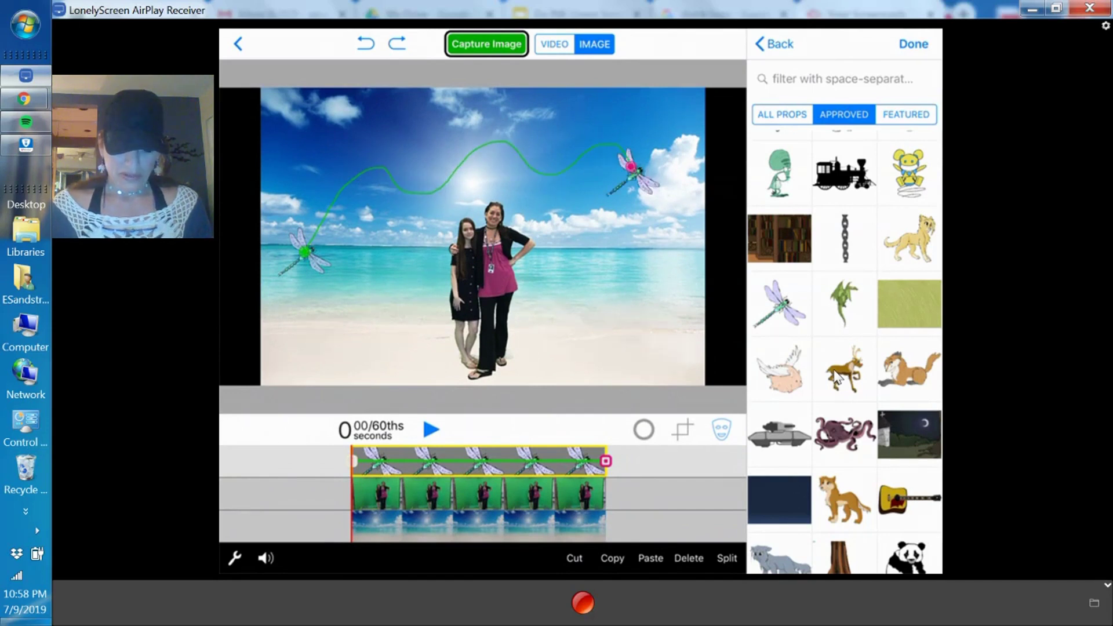
mouse_move(447, 179)
left_mouse_down()
mouse_move(656, 225)
mouse_move(654, 323)
left_mouse_up()
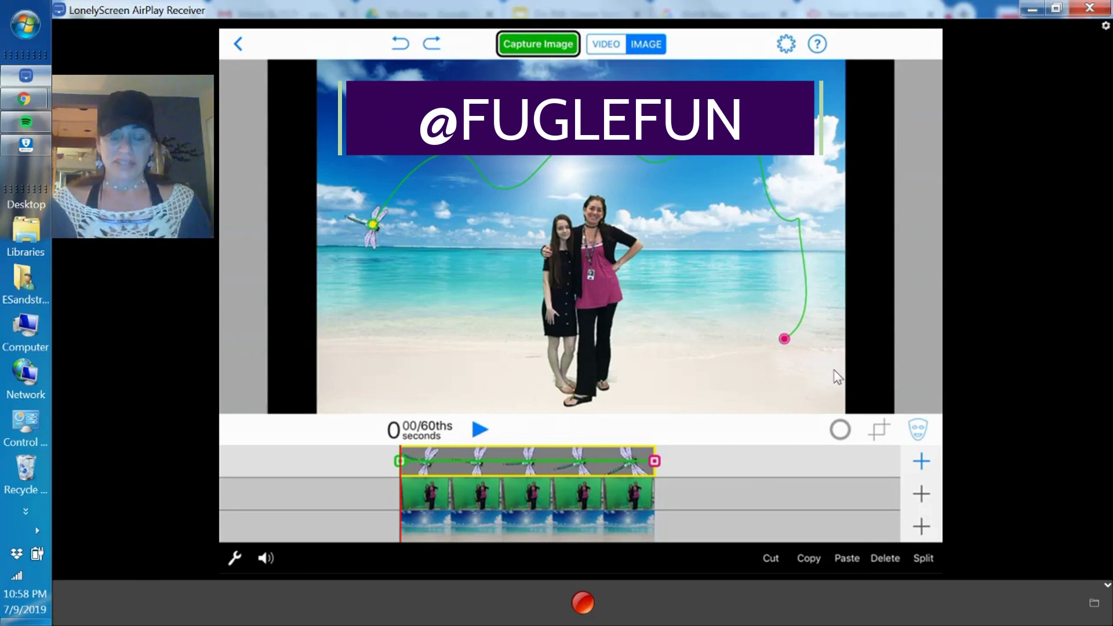
key("space")
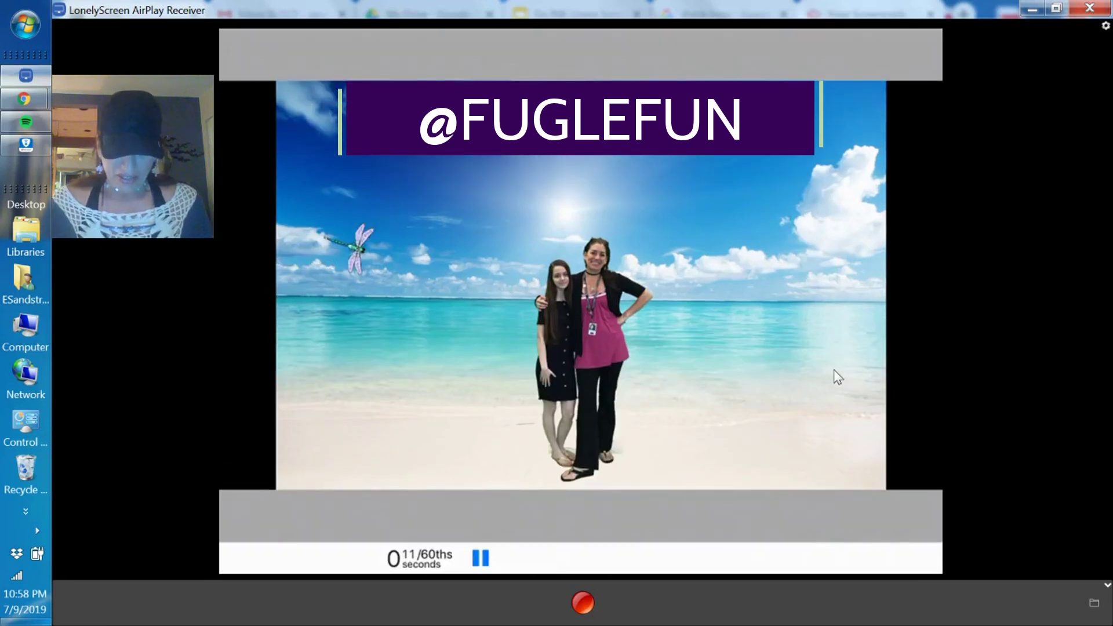